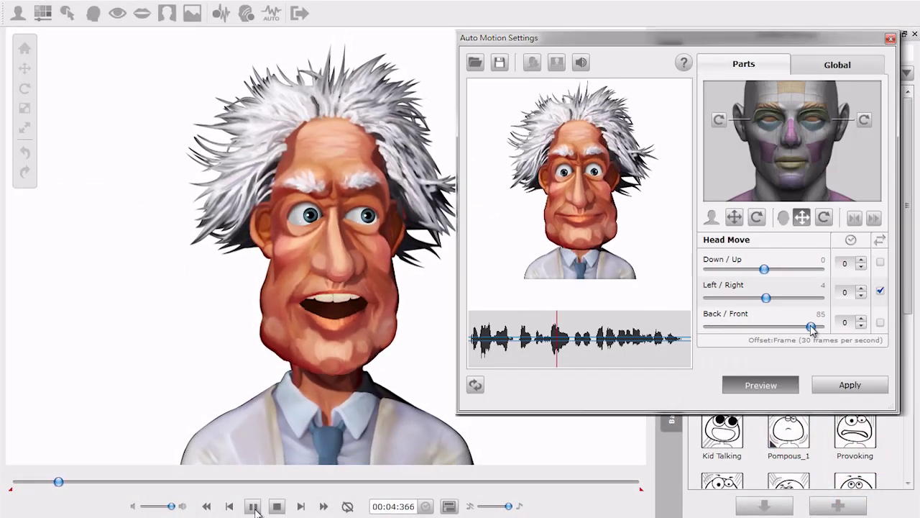
Lower the Head Move Back/Front slider and raise Down/Up slightly
{"action": "left_click_drag", "start_coordinate": [778, 327], "coordinate": [768, 327]}
{"action": "left_click_drag", "start_coordinate": [765, 269], "coordinate": [767, 271]}
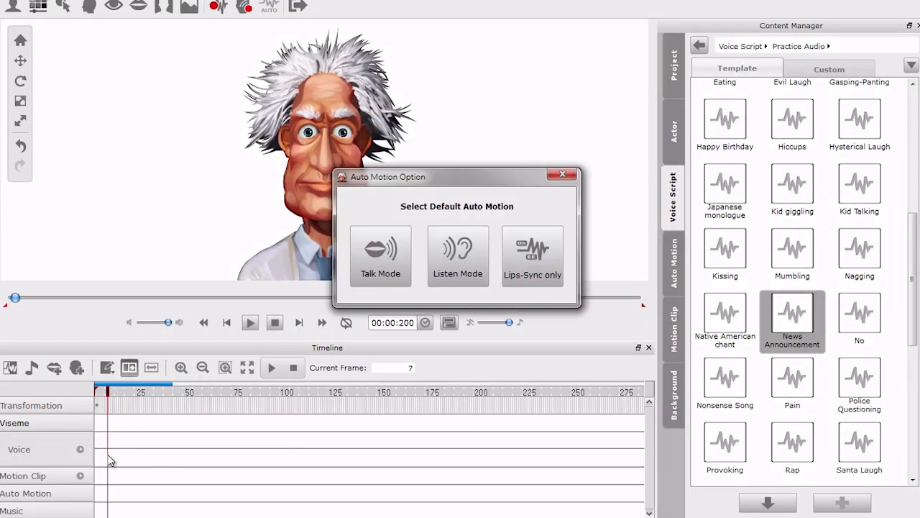
Apply the News Announcement voice in Talk Mode and break it at frame 88
{"action": "left_click", "coordinate": [380, 255]}
{"action": "left_click", "coordinate": [273, 368]}
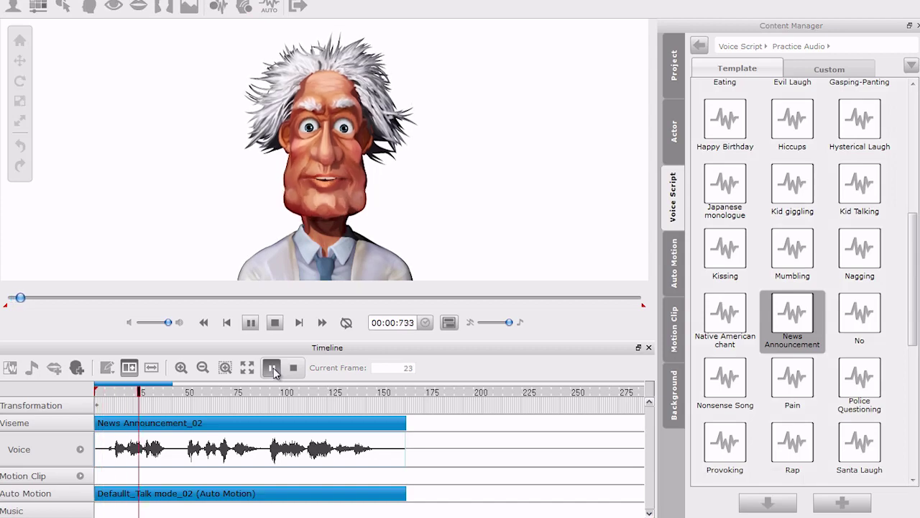
{"action": "right_click", "coordinate": [275, 433]}
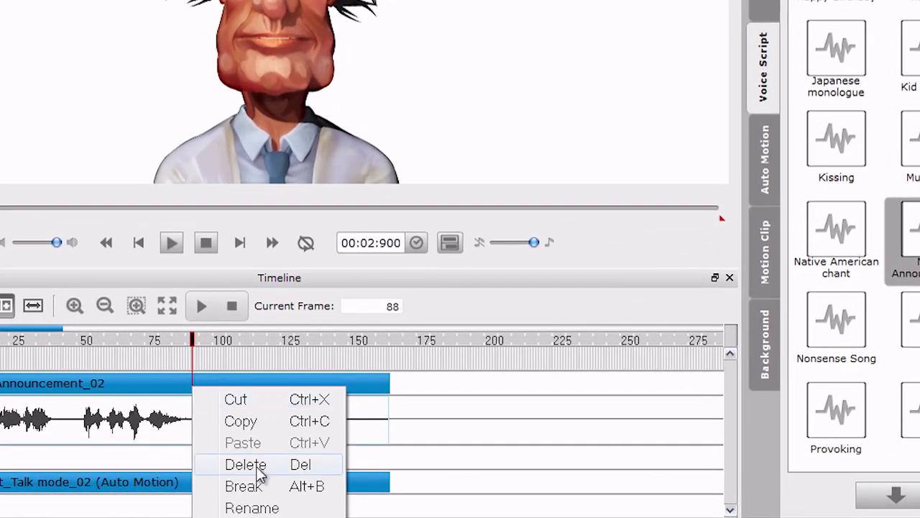
{"action": "left_click", "coordinate": [248, 485]}
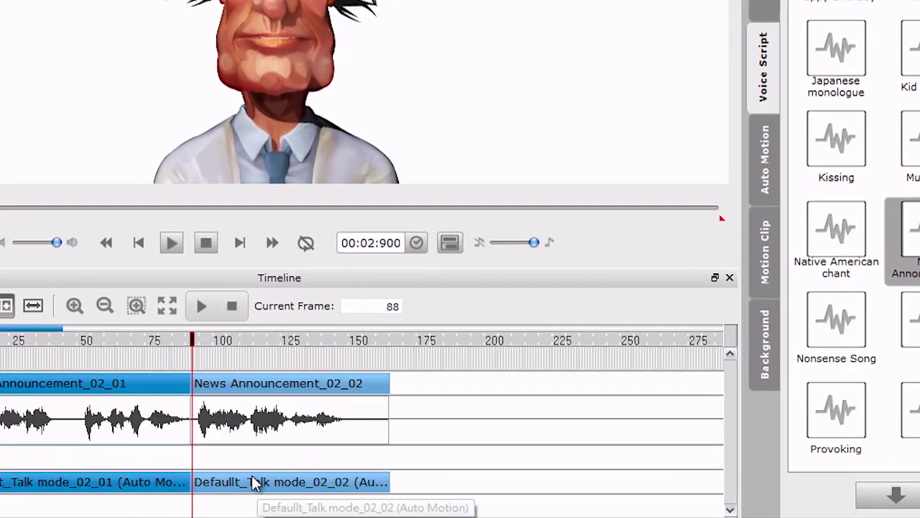
Move the second announcement part to about frame 160 and insert Sneezing in talk mode into the gap
{"action": "left_click_drag", "start_coordinate": [232, 394], "coordinate": [419, 389]}
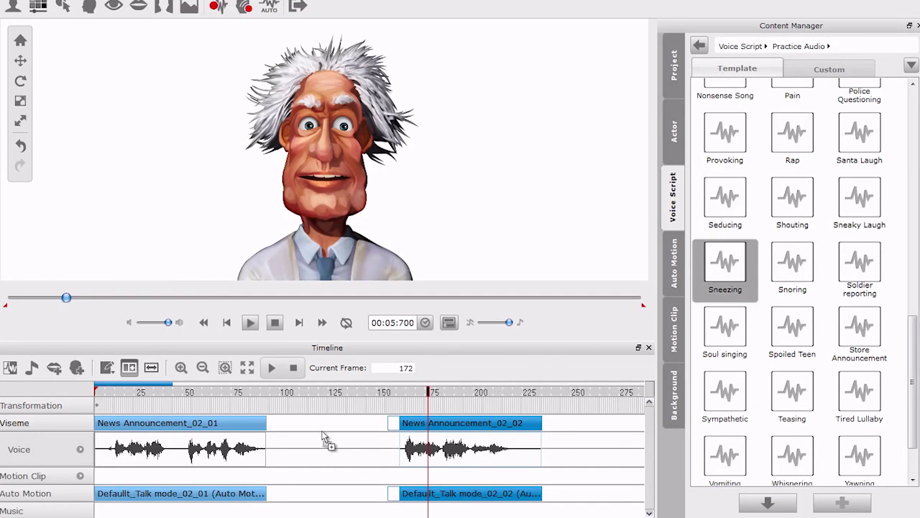
{"action": "left_click_drag", "start_coordinate": [284, 431], "coordinate": [284, 432]}
{"action": "left_click", "coordinate": [387, 263]}
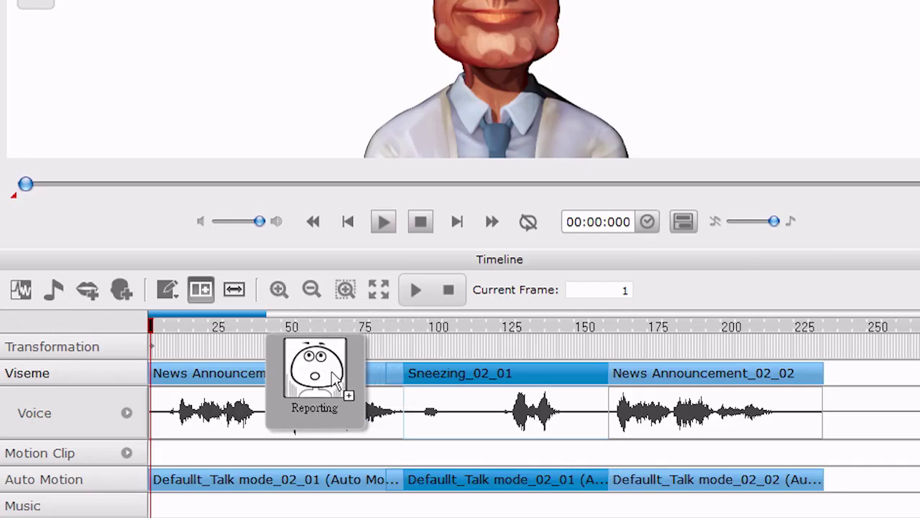
Give the announcement parts the Reporting motion and Sneezing the Cough motion, then add Somber idle
{"action": "left_click_drag", "start_coordinate": [724, 262], "coordinate": [203, 430]}
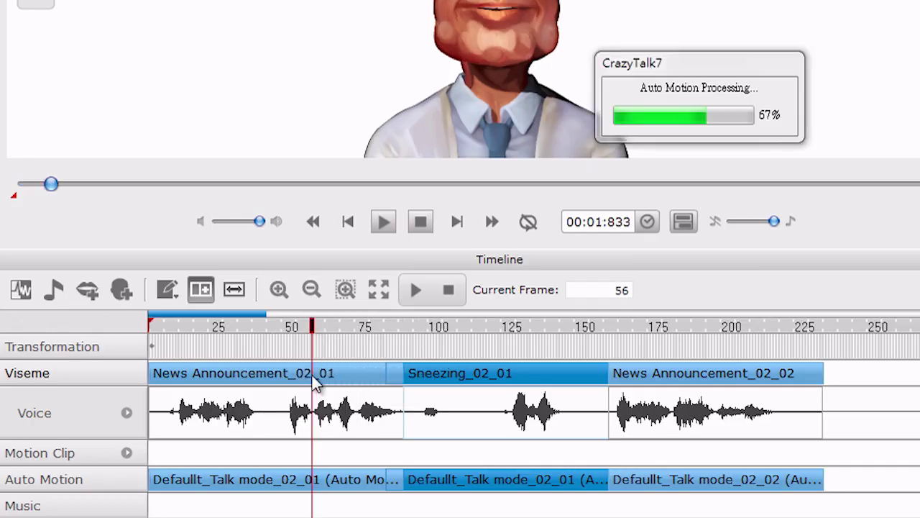
{"action": "mouse_move", "coordinate": [525, 341]}
{"action": "left_mouse_down"}
{"action": "mouse_move", "coordinate": [458, 370]}
{"action": "mouse_move", "coordinate": [468, 378]}
{"action": "left_mouse_up"}
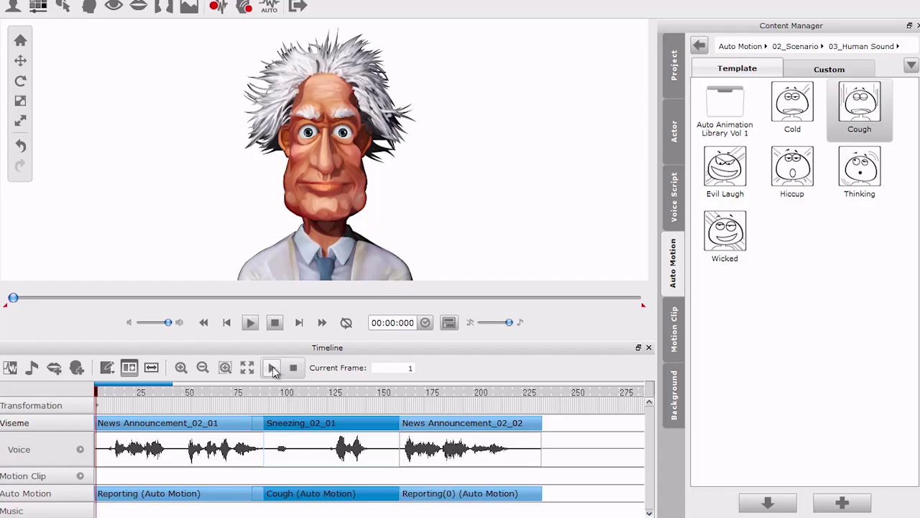
{"action": "left_click", "coordinate": [416, 289]}
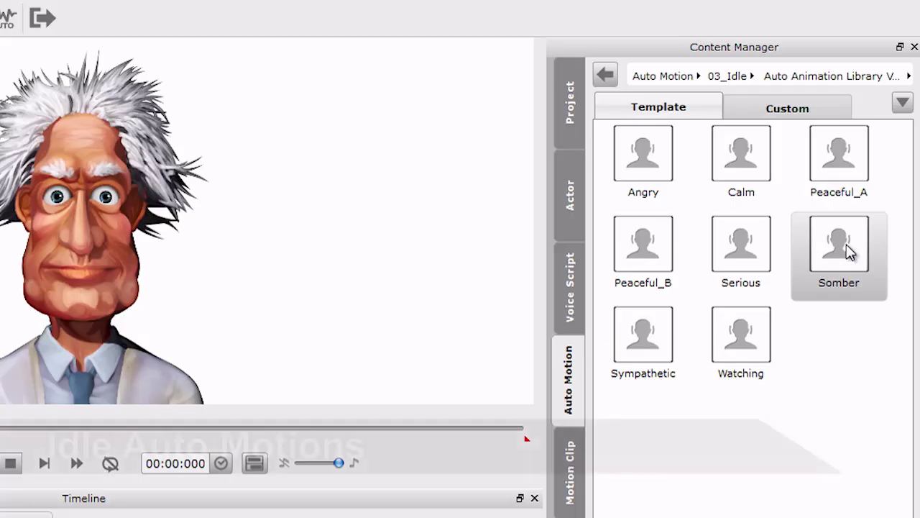
{"action": "left_click_drag", "start_coordinate": [849, 252], "coordinate": [222, 486]}
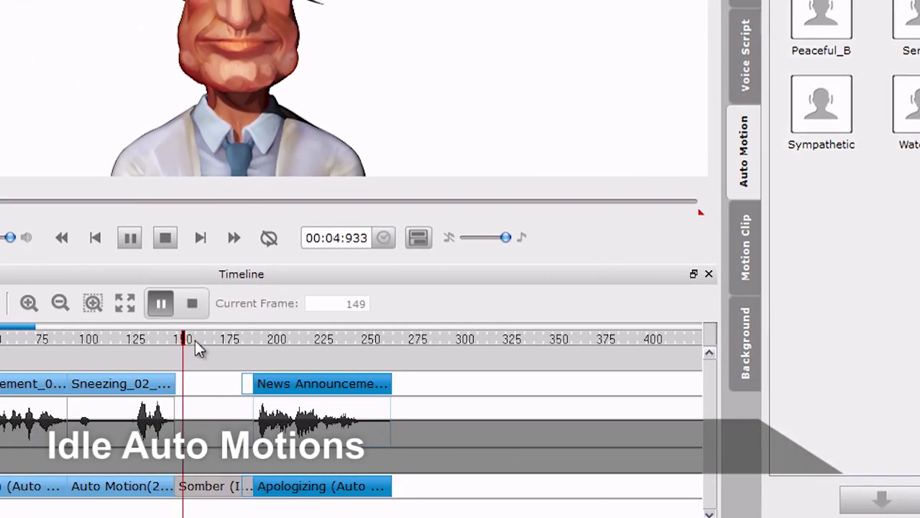
Stop playback and drop the Somber idle motion into the Auto Motion track's silent gap
{"action": "left_click", "coordinate": [192, 304]}
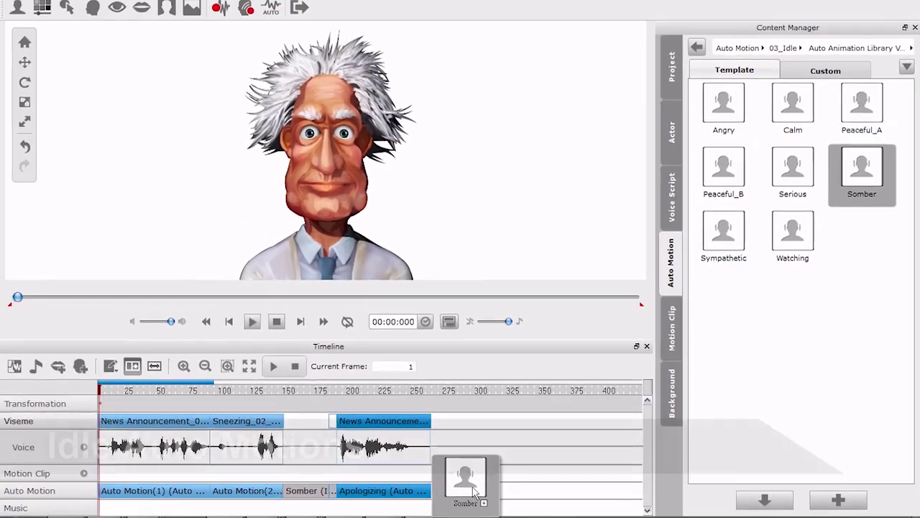
{"action": "left_click_drag", "start_coordinate": [861, 173], "coordinate": [468, 489]}
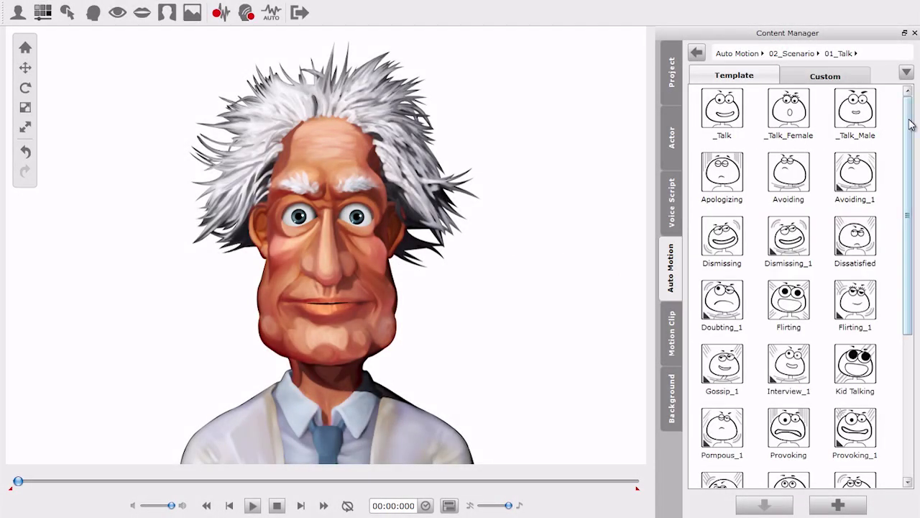
Try Eyelid Wave, Inward eye roll and upward head motions, then apply and preview Provoking_1
{"action": "left_click_drag", "start_coordinate": [912, 125], "coordinate": [911, 270]}
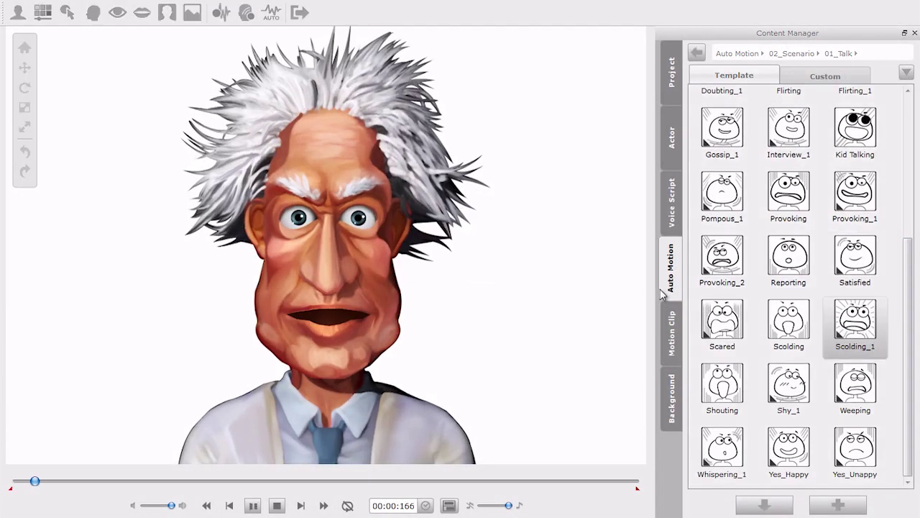
{"action": "double_click", "coordinate": [729, 111]}
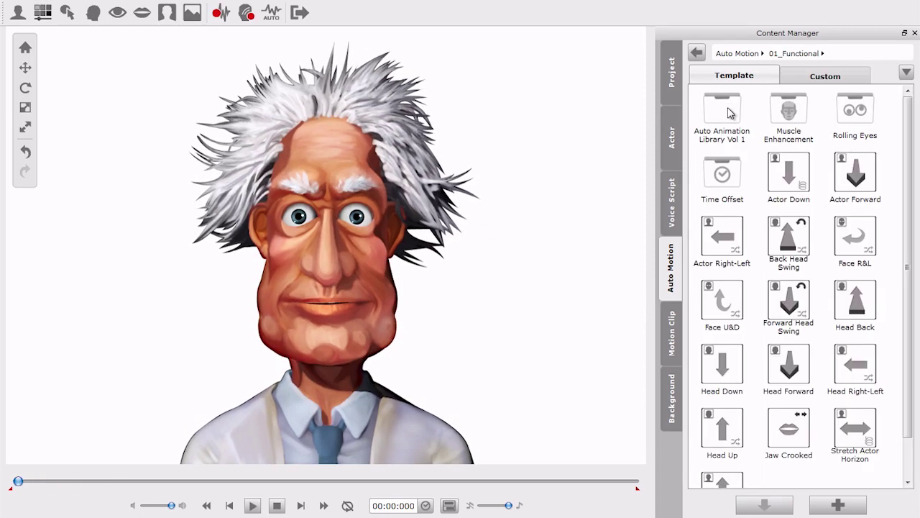
{"action": "double_click", "coordinate": [791, 111]}
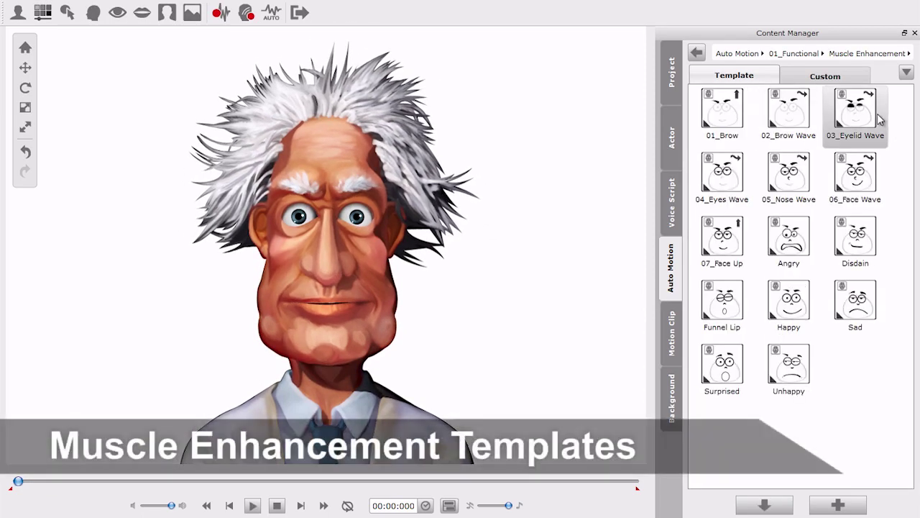
{"action": "left_click_drag", "start_coordinate": [386, 198], "coordinate": [387, 199]}
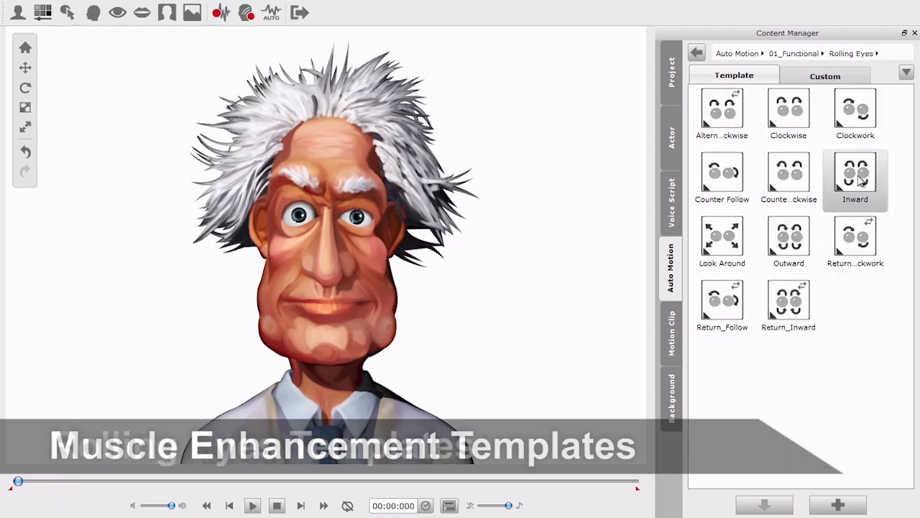
{"action": "left_click_drag", "start_coordinate": [855, 172], "coordinate": [370, 234]}
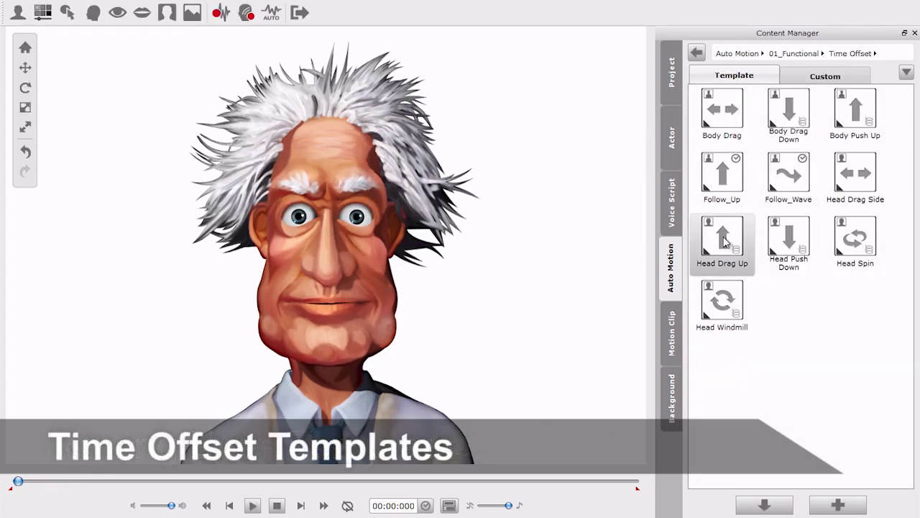
{"action": "left_click_drag", "start_coordinate": [725, 243], "coordinate": [461, 244]}
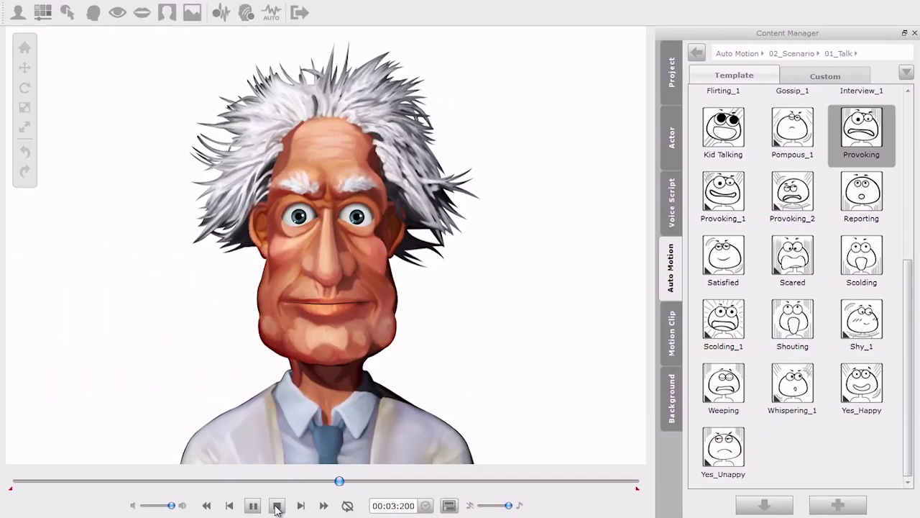
{"action": "left_click", "coordinate": [277, 506]}
{"action": "double_click", "coordinate": [744, 186]}
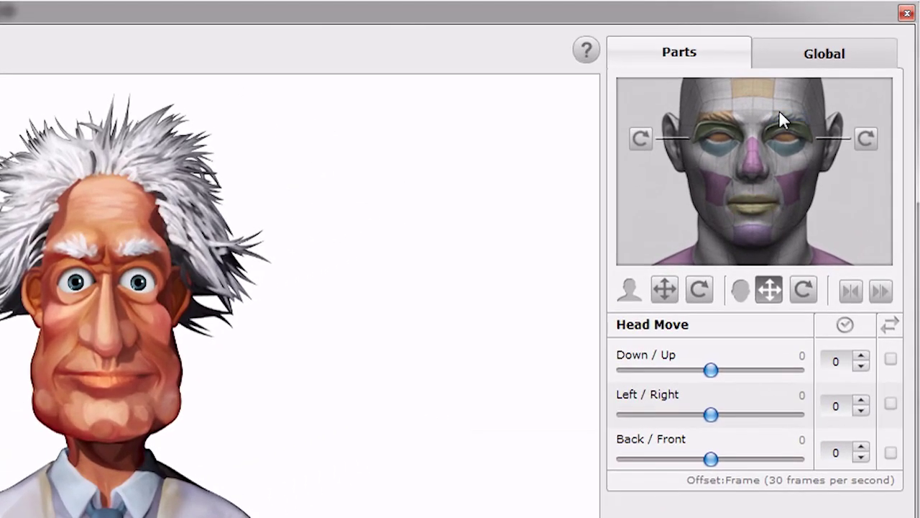
Increase the eyebrows' Raise Brow motion and the right eyeball's Down/Up motion
{"action": "left_click", "coordinate": [781, 112]}
{"action": "left_click_drag", "start_coordinate": [710, 370], "coordinate": [761, 370]}
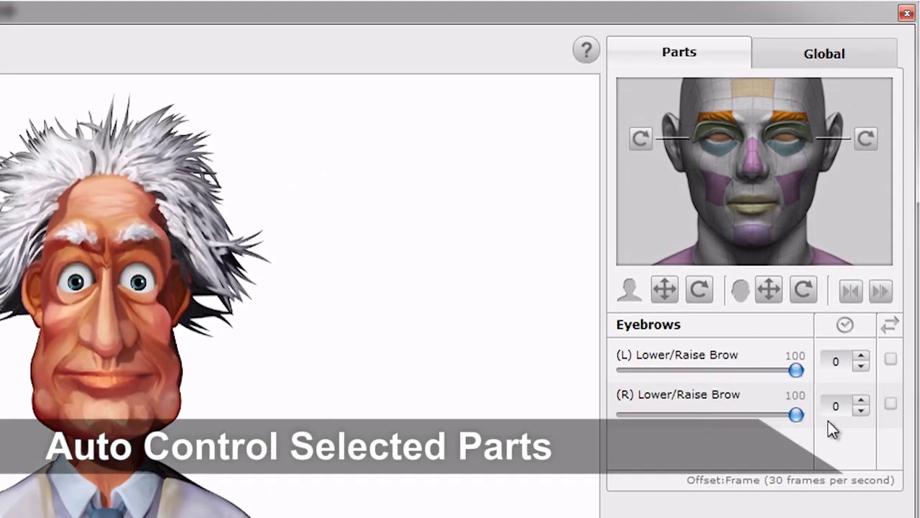
{"action": "left_click", "coordinate": [791, 144]}
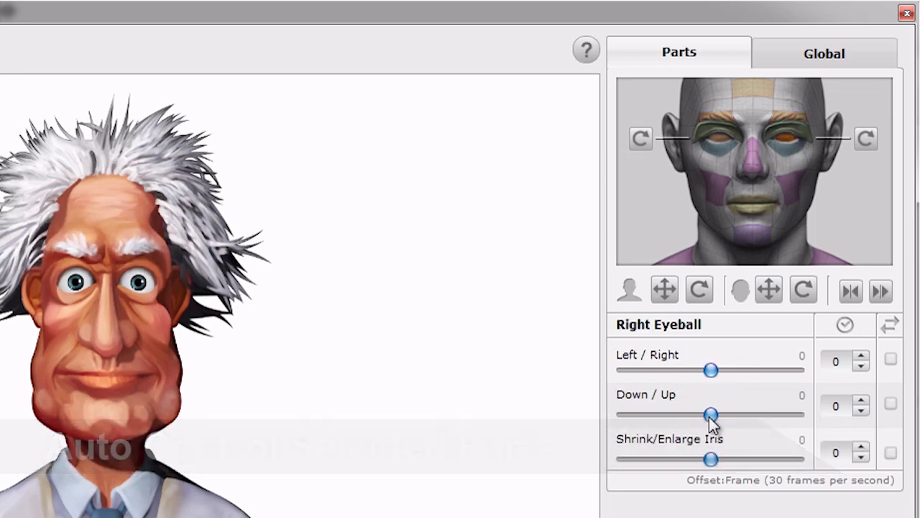
{"action": "left_click_drag", "start_coordinate": [711, 415], "coordinate": [796, 415]}
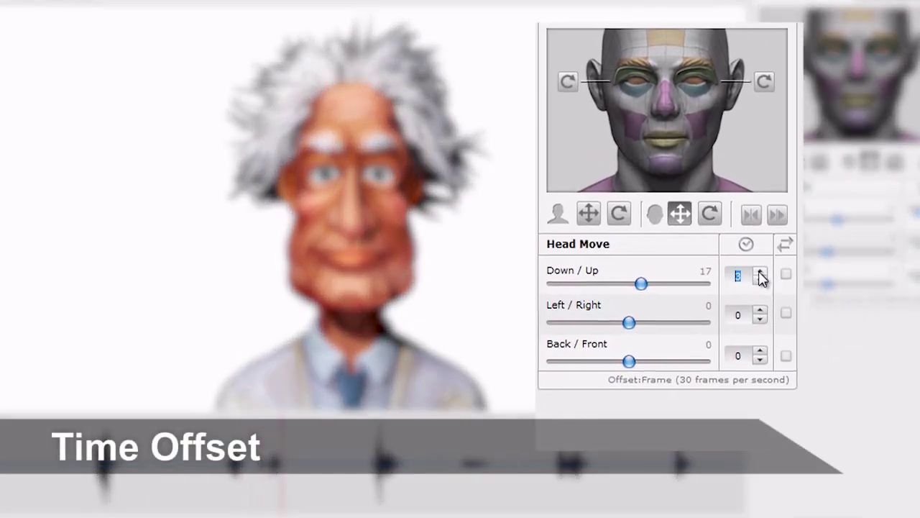
Select the part to adjust in the Auto Motion Settings Parts list
{"action": "left_click", "coordinate": [678, 66]}
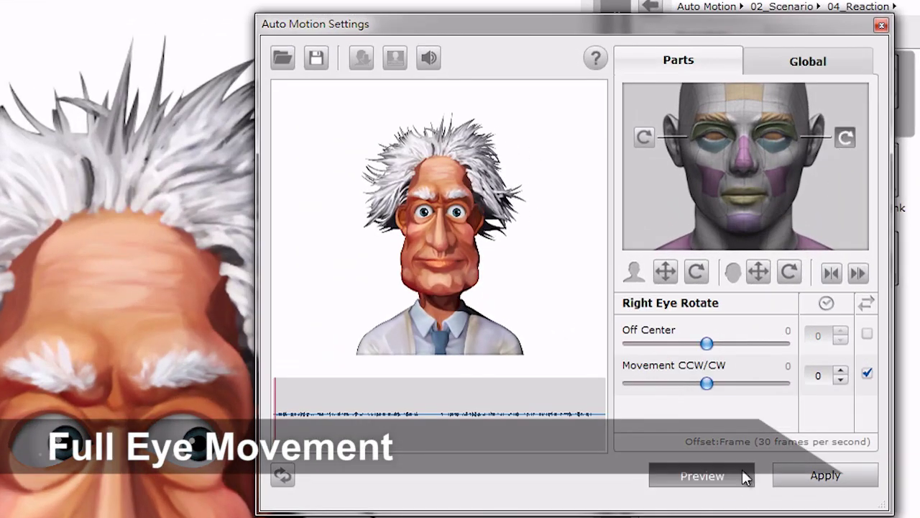
Push the right eye's rotation off centre and add clockwise circular movement
{"action": "left_click_drag", "start_coordinate": [741, 346], "coordinate": [745, 344]}
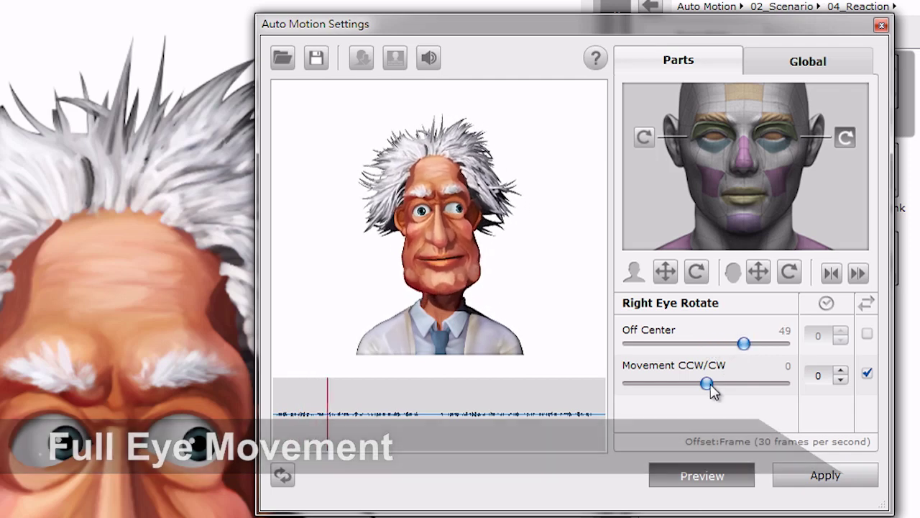
{"action": "left_click_drag", "start_coordinate": [710, 384], "coordinate": [742, 387]}
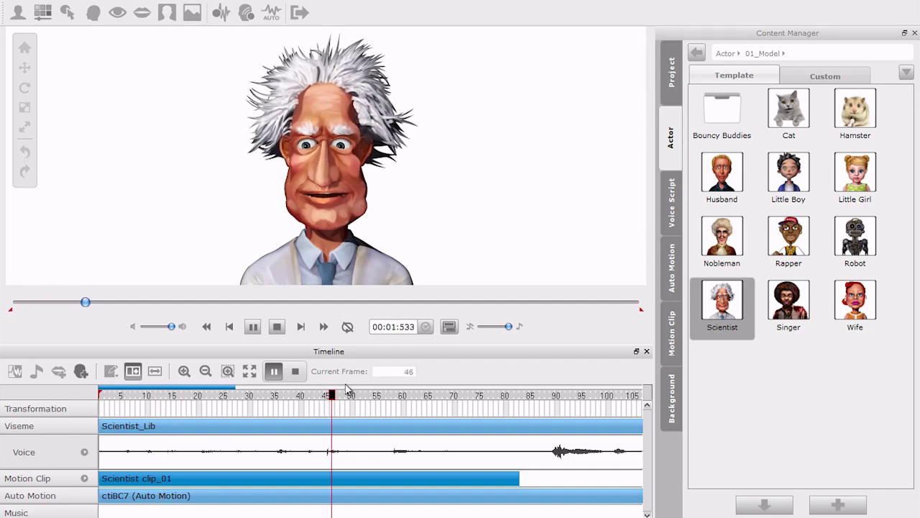
Expand the motion clip, step through its keys to frame 52, and open face key editing
{"action": "left_click", "coordinate": [85, 478]}
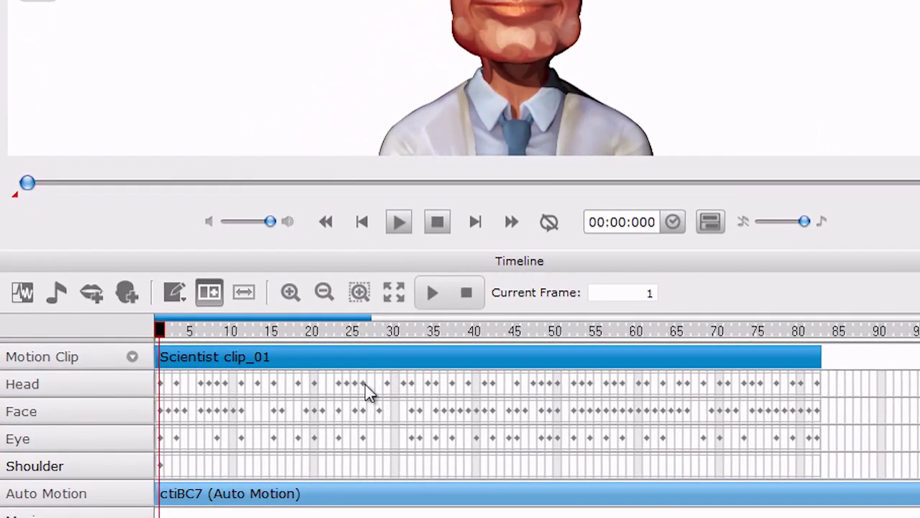
{"action": "left_click", "coordinate": [364, 384]}
{"action": "left_click", "coordinate": [473, 394]}
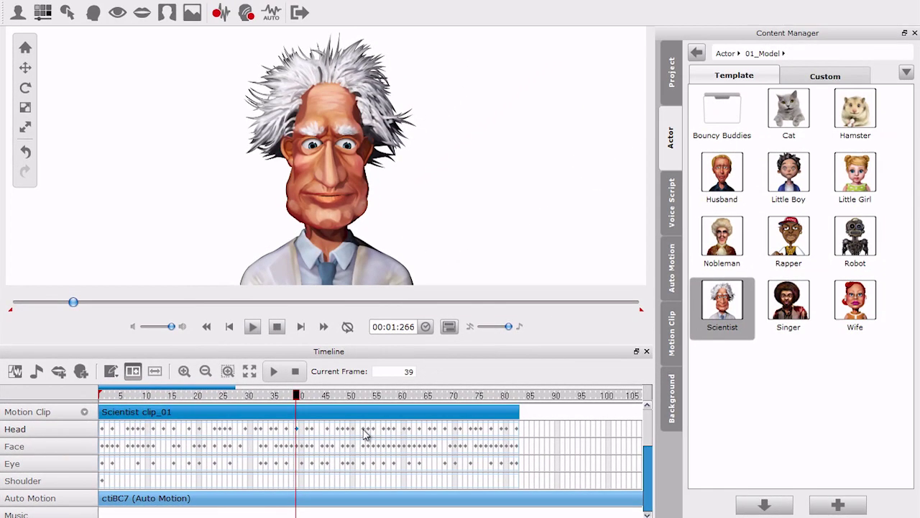
{"action": "left_click", "coordinate": [364, 431]}
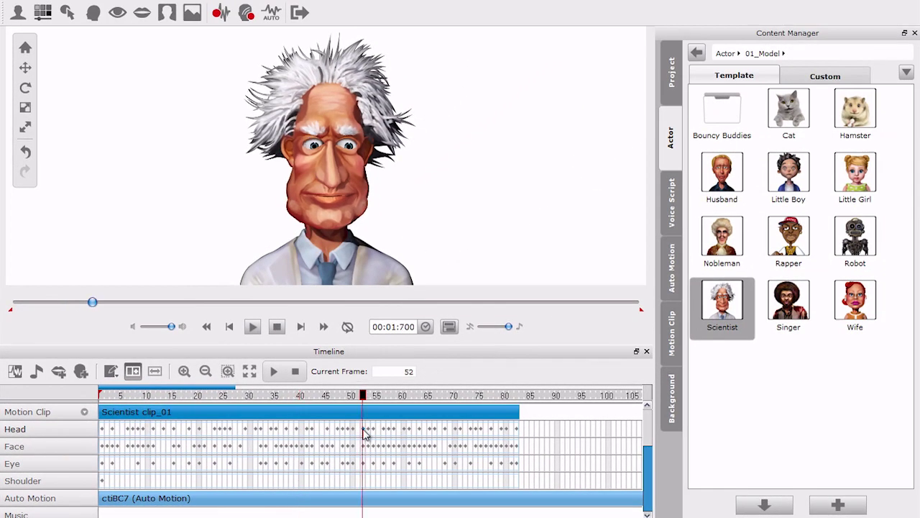
{"action": "left_click", "coordinate": [80, 371]}
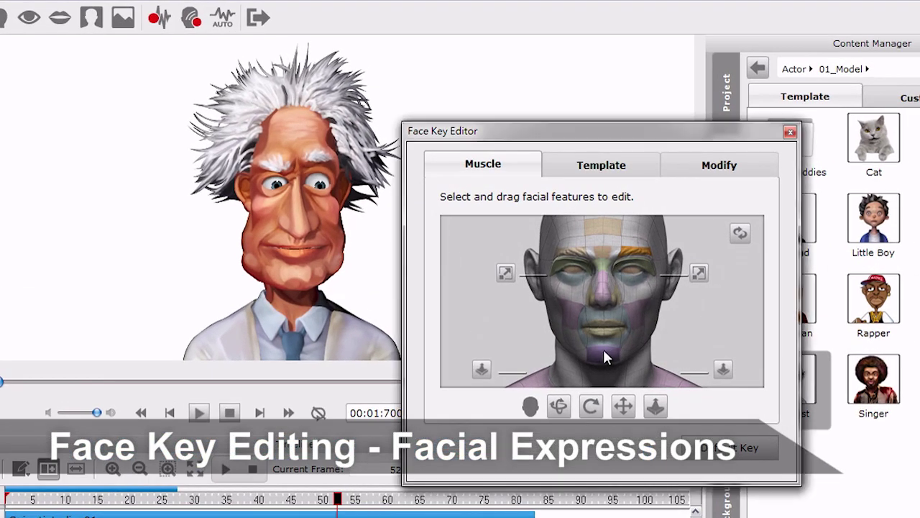
Apply the Fear_3 expression from the 04-Fear style and raise the right brow further
{"action": "left_click", "coordinate": [598, 166]}
{"action": "left_click", "coordinate": [755, 197]}
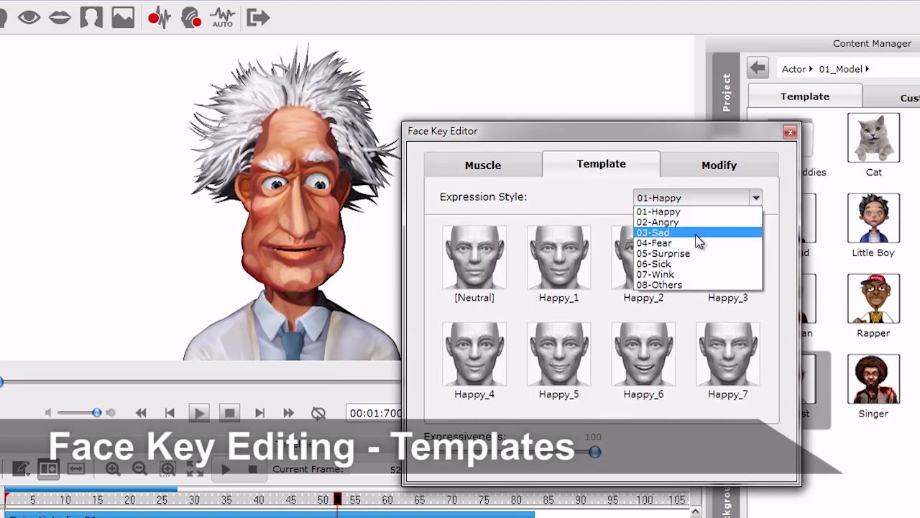
{"action": "left_click", "coordinate": [694, 248]}
{"action": "left_click", "coordinate": [668, 267]}
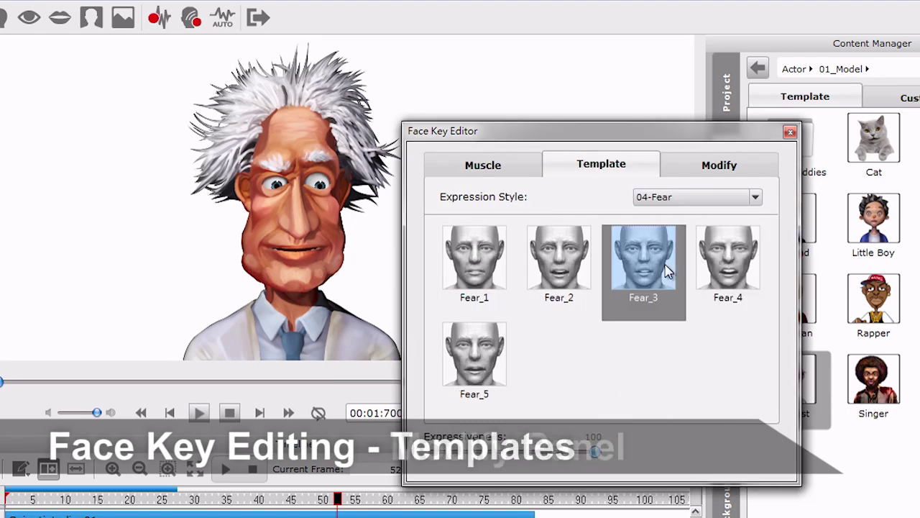
{"action": "left_click", "coordinate": [714, 165]}
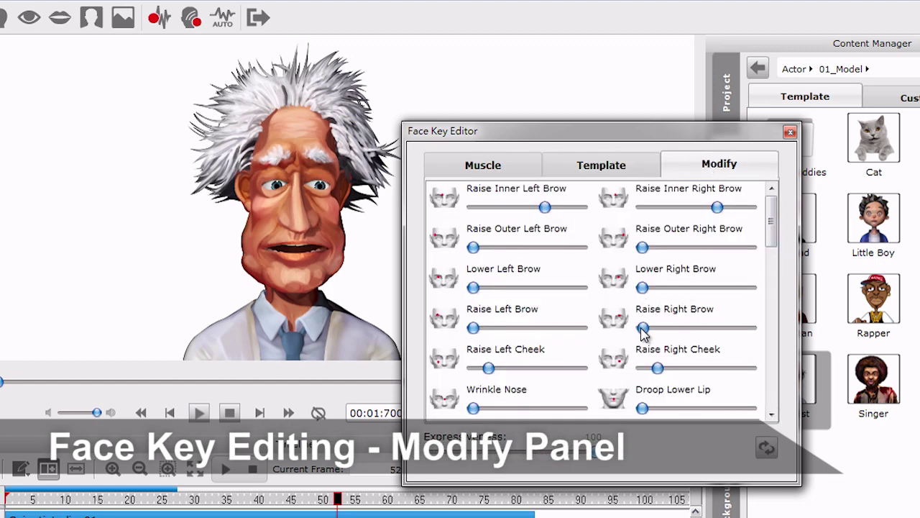
{"action": "left_click_drag", "start_coordinate": [642, 329], "coordinate": [729, 327]}
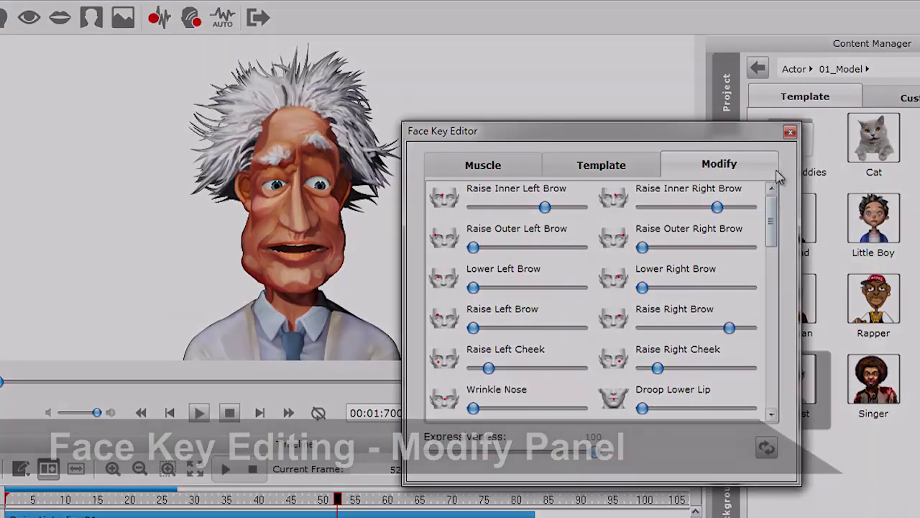